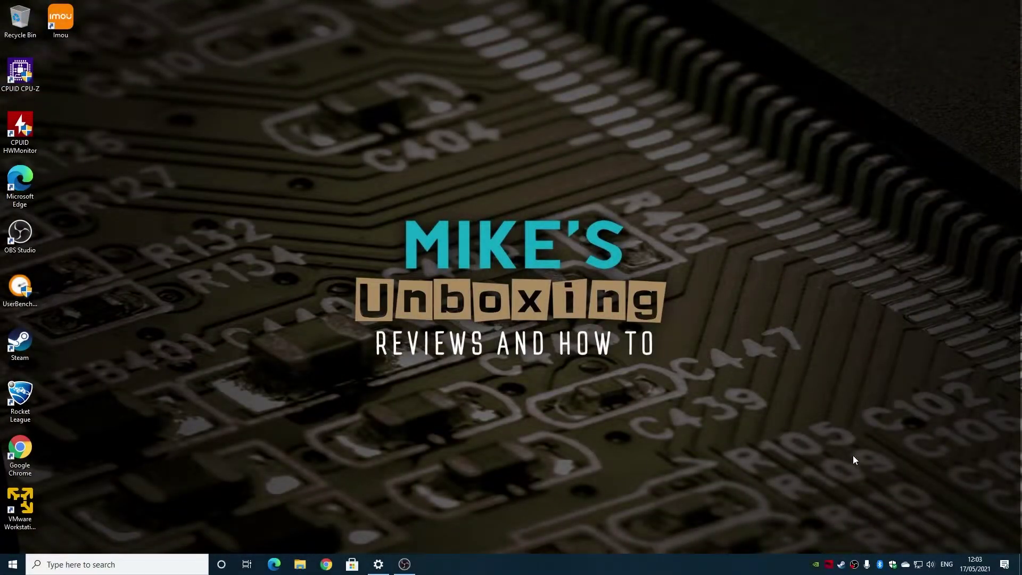
Remove Ditoo-audio from the Bluetooth & other devices audio list, leaving only Boltune BT-BH024.
{"action": "double_click", "coordinate": [880, 565]}
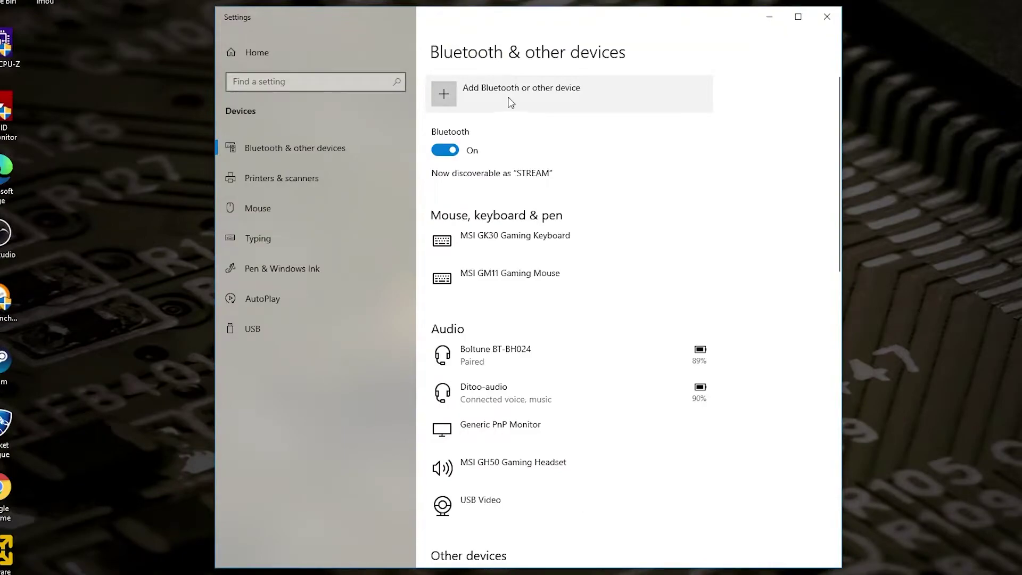
{"action": "scroll", "coordinate": [596, 426], "scroll_direction": "down", "scroll_amount": 3}
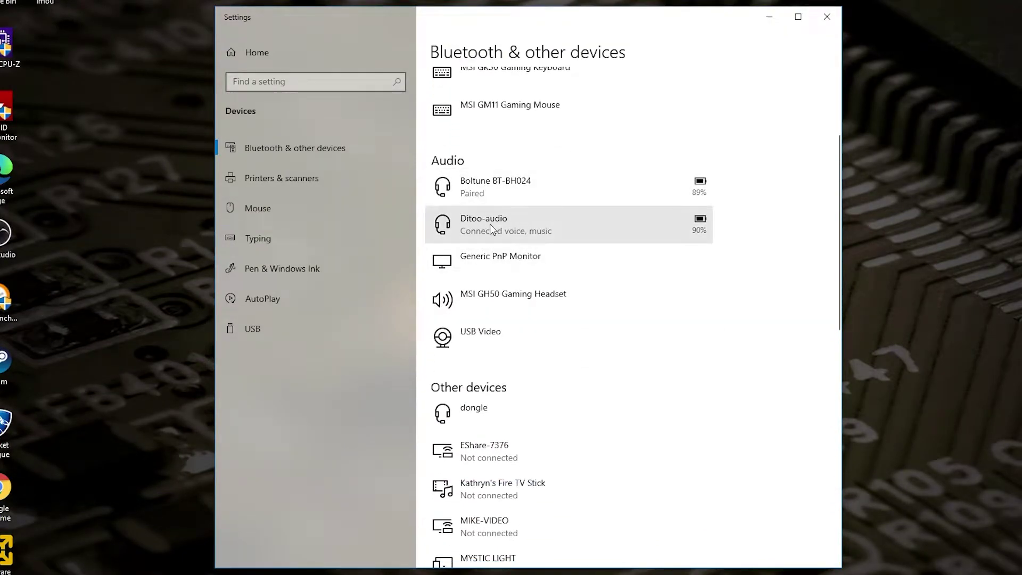
{"action": "left_click", "coordinate": [499, 233]}
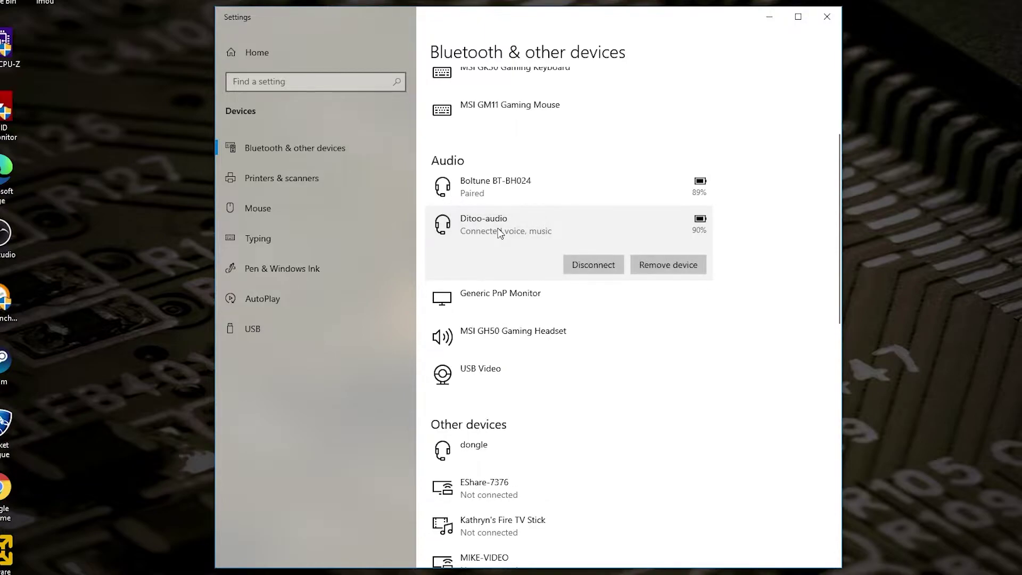
{"action": "left_click", "coordinate": [649, 269]}
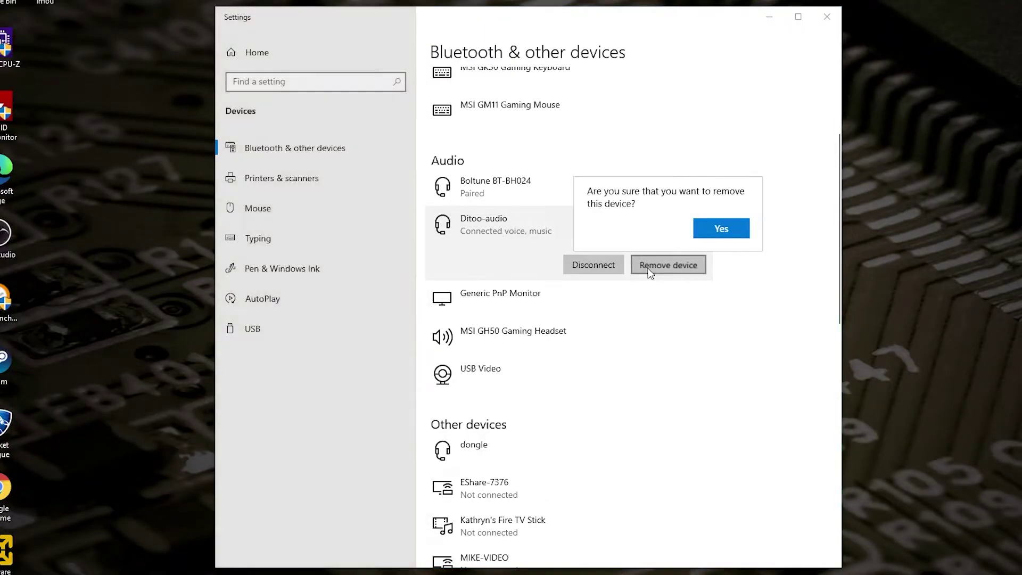
{"action": "left_click", "coordinate": [721, 229]}
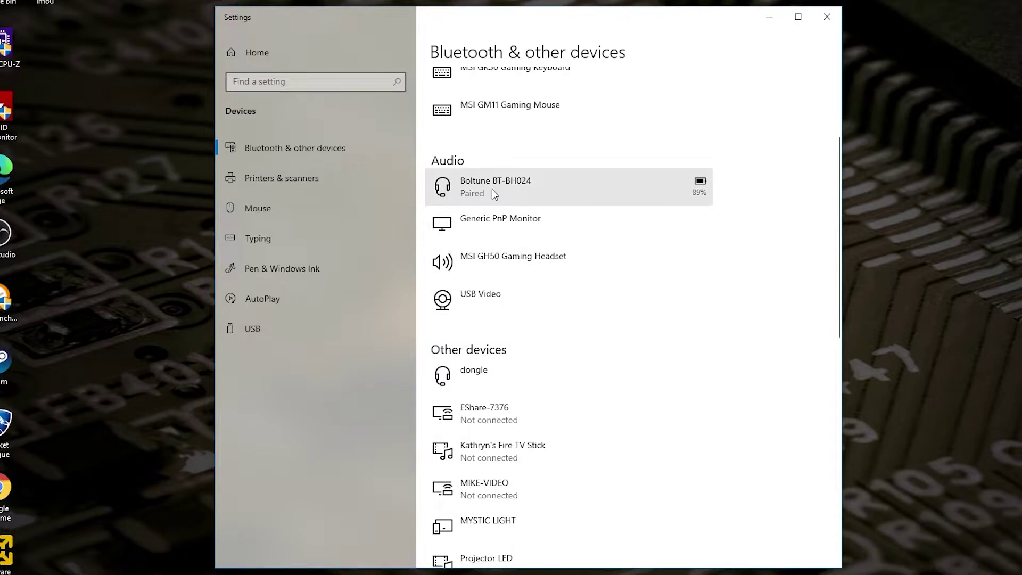
Attempt to remove the Boltune BT-BH024 headset; it stays listed as Paired.
{"action": "left_click", "coordinate": [525, 194]}
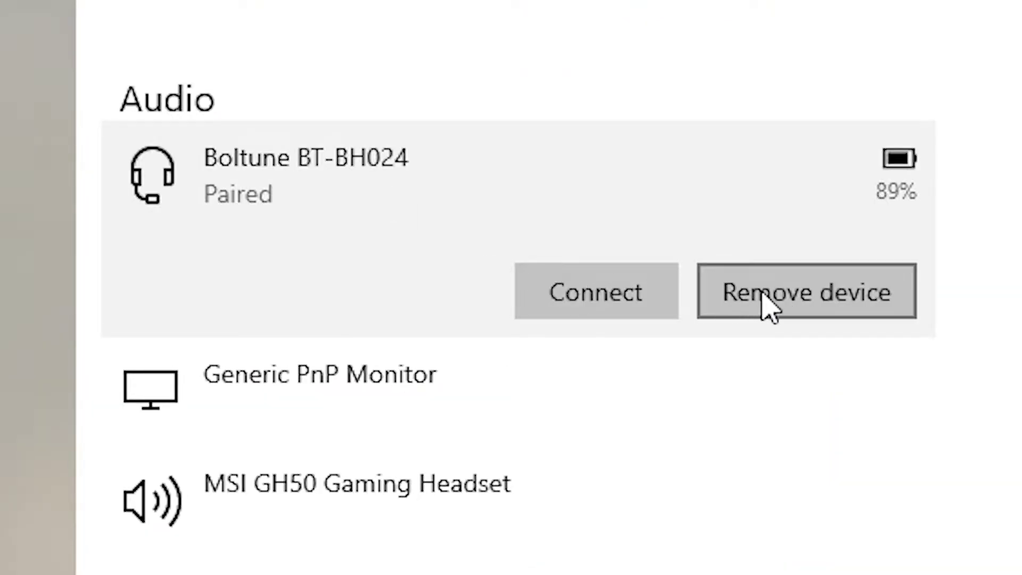
{"action": "left_click", "coordinate": [762, 293]}
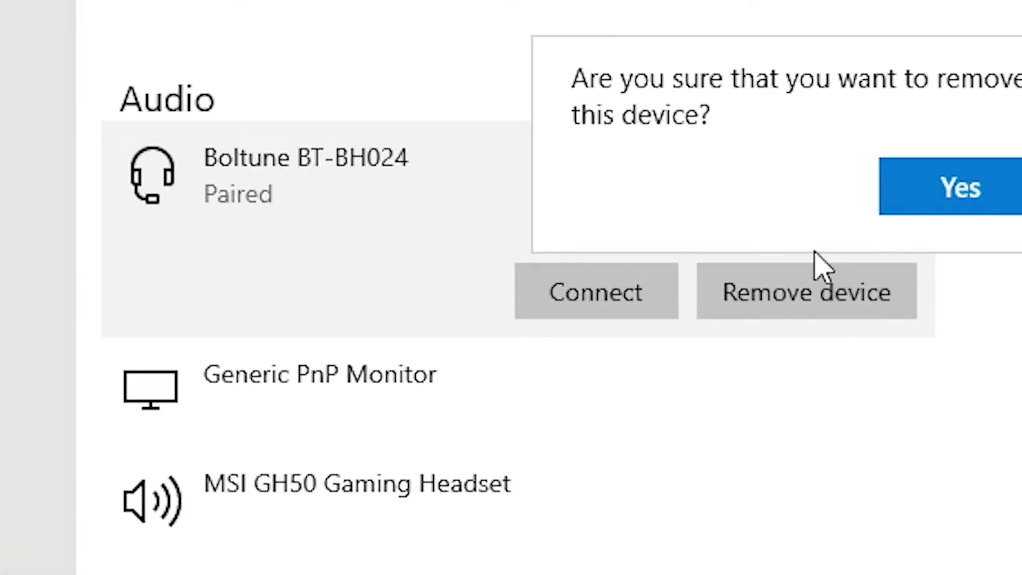
{"action": "left_click", "coordinate": [929, 189]}
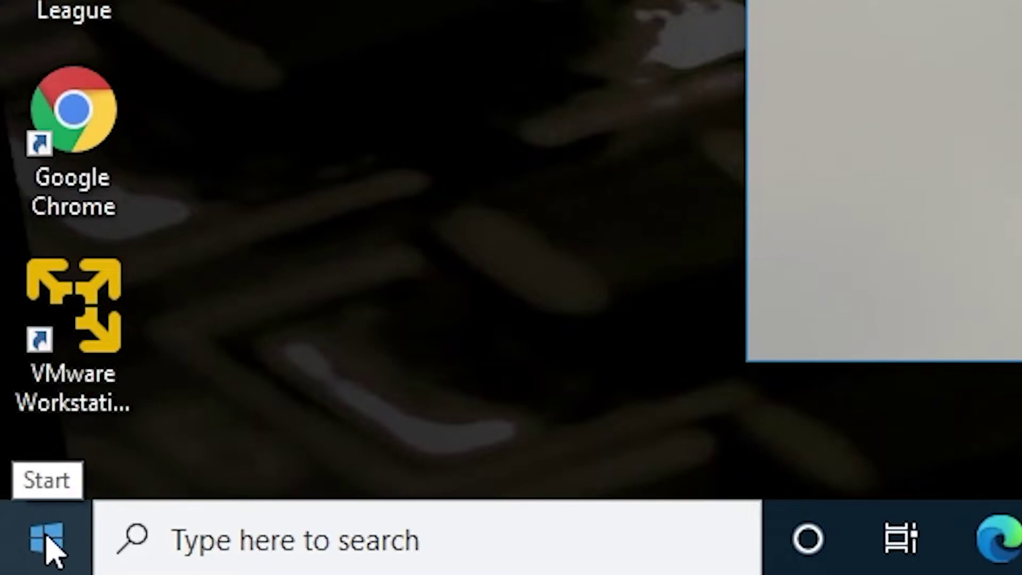
Open Device Manager, expand Bluetooth, and show hidden devices to reveal greyed Boltune entries.
{"action": "right_click", "coordinate": [47, 537]}
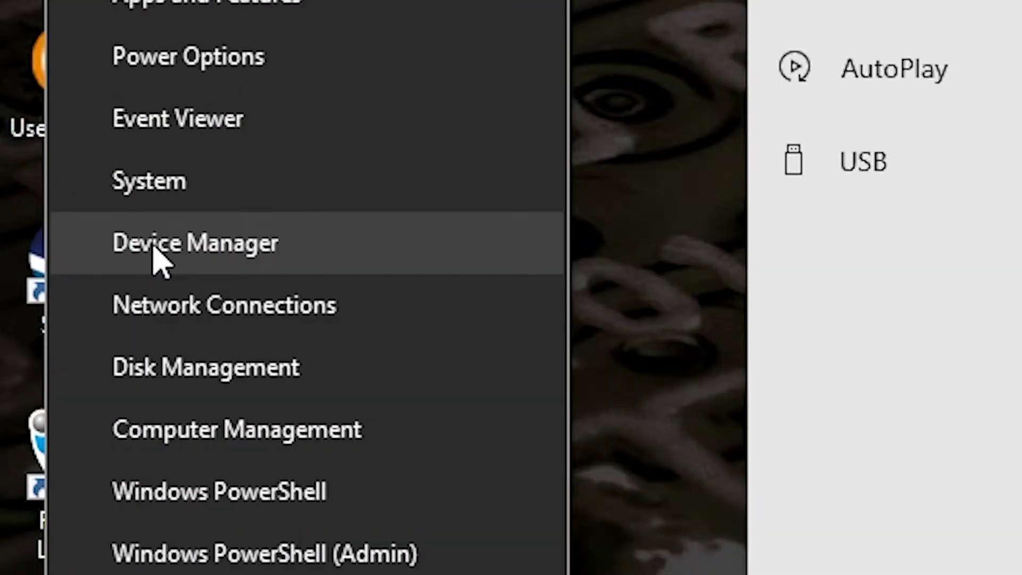
{"action": "left_click", "coordinate": [154, 248]}
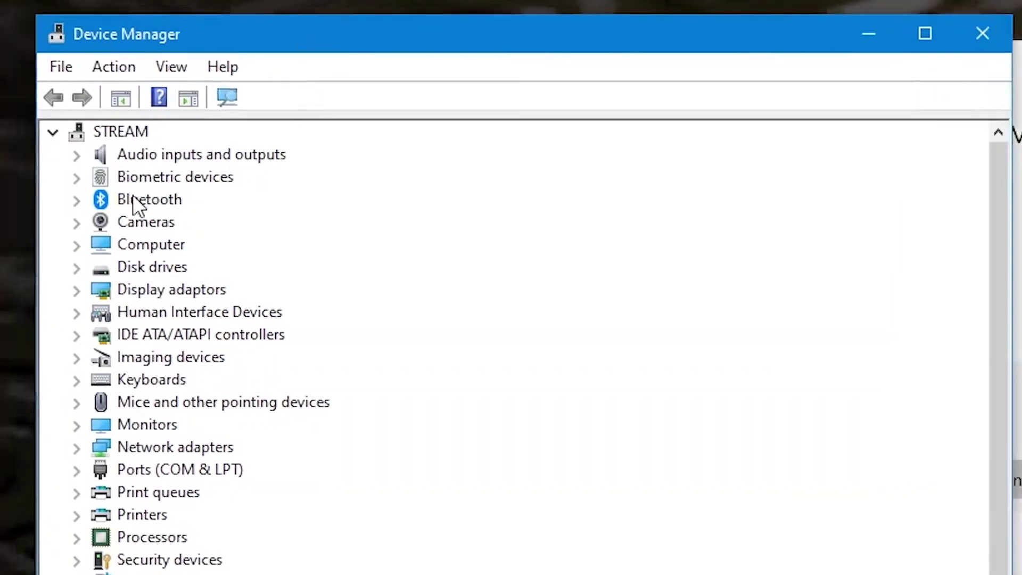
{"action": "left_click", "coordinate": [82, 199]}
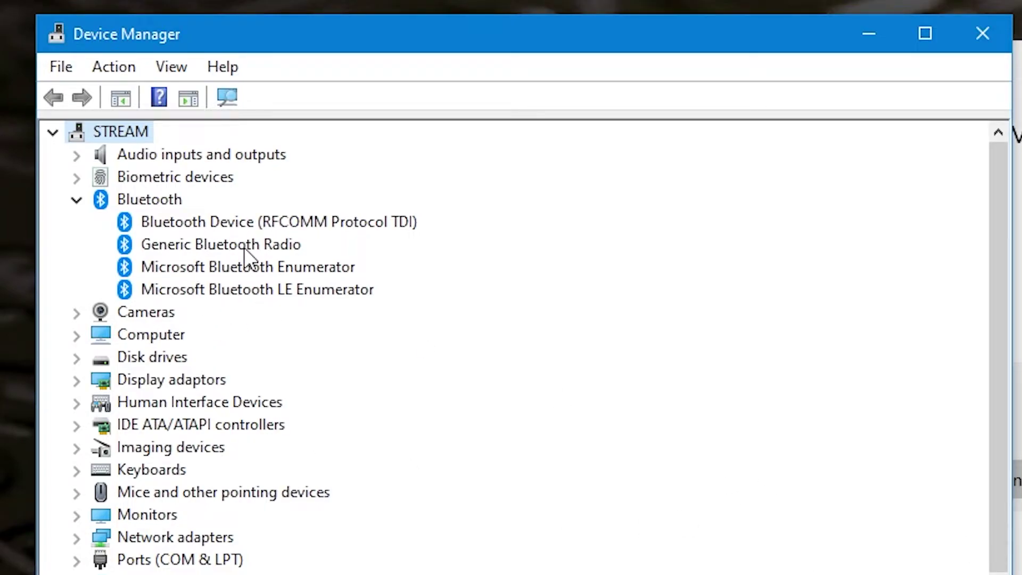
{"action": "left_click", "coordinate": [179, 71]}
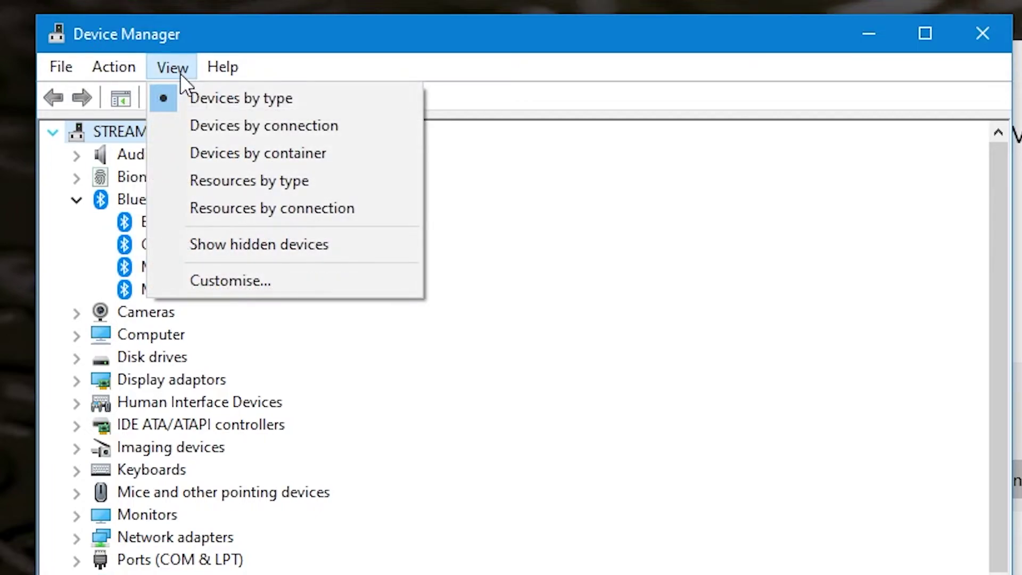
{"action": "left_click", "coordinate": [219, 243]}
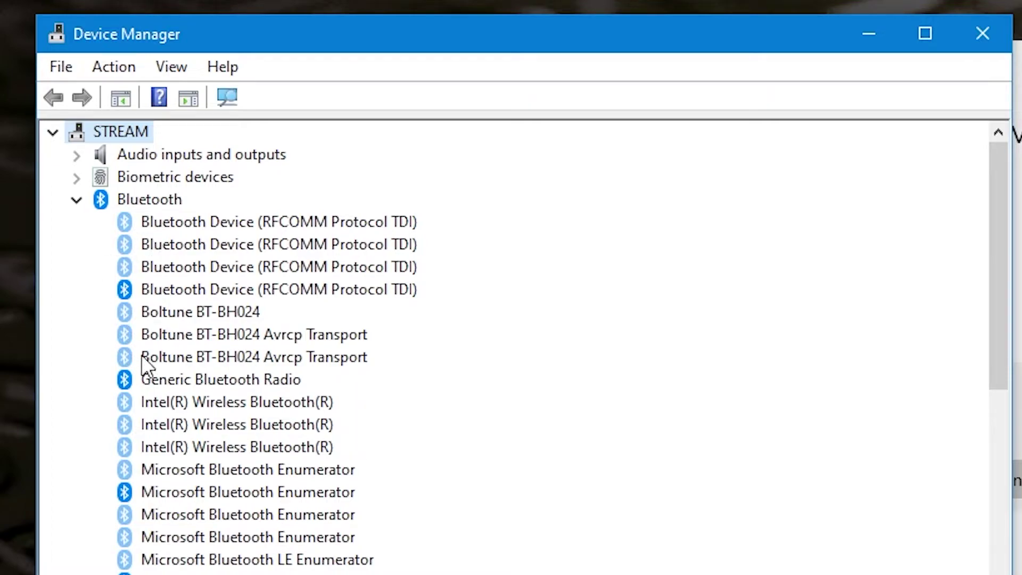
Uninstall the Boltune BT-BH024 entry and both Boltune Avrcp Transport entries.
{"action": "left_click", "coordinate": [174, 312]}
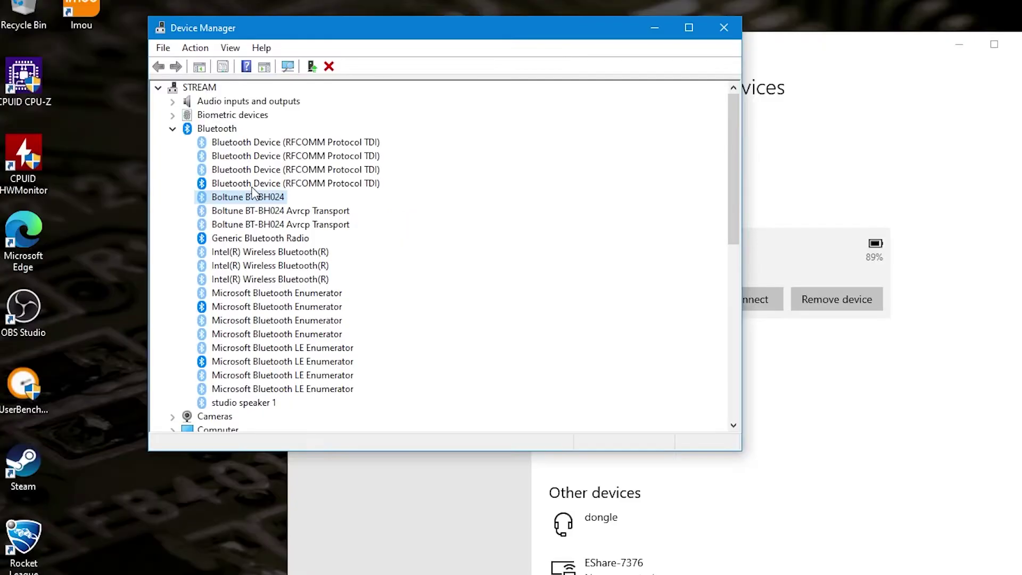
{"action": "right_click", "coordinate": [251, 196]}
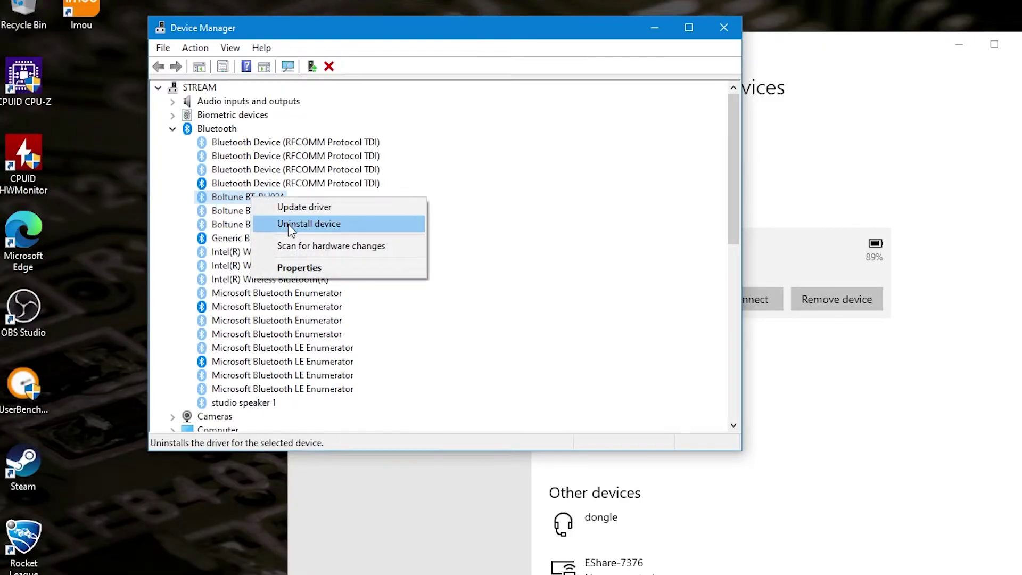
{"action": "left_click", "coordinate": [309, 223]}
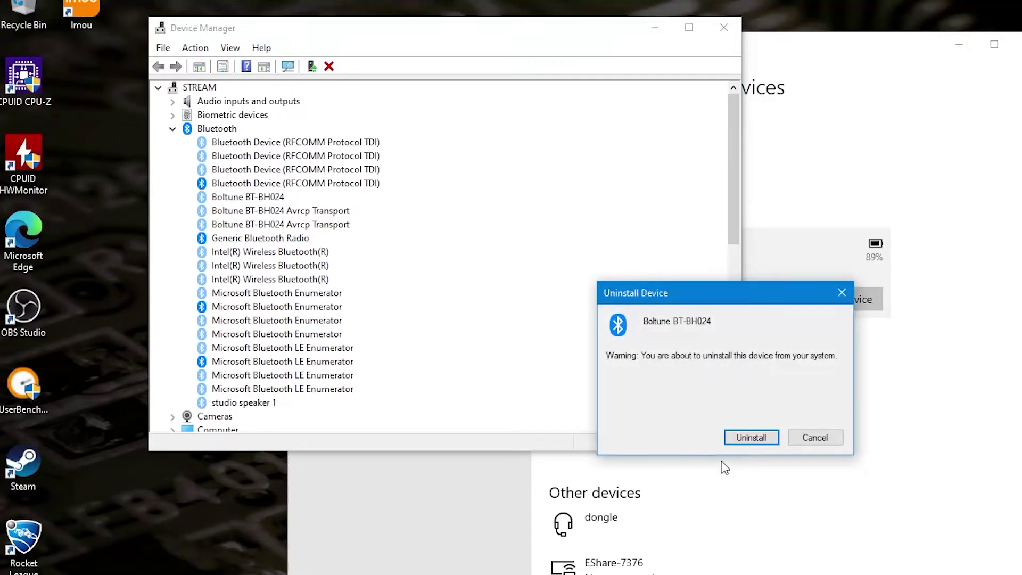
{"action": "left_click", "coordinate": [743, 438]}
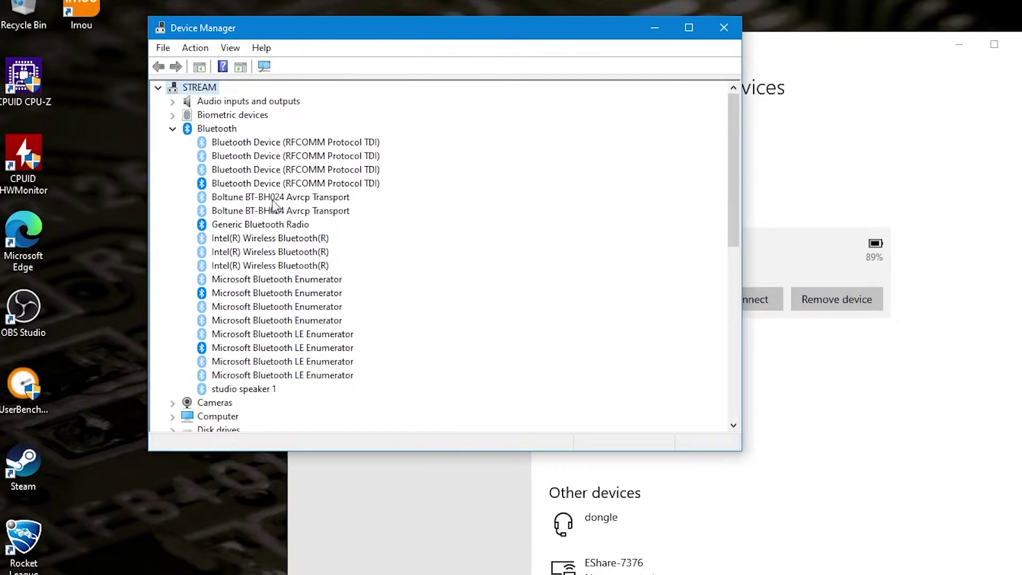
{"action": "right_click", "coordinate": [273, 200]}
{"action": "left_click", "coordinate": [308, 228]}
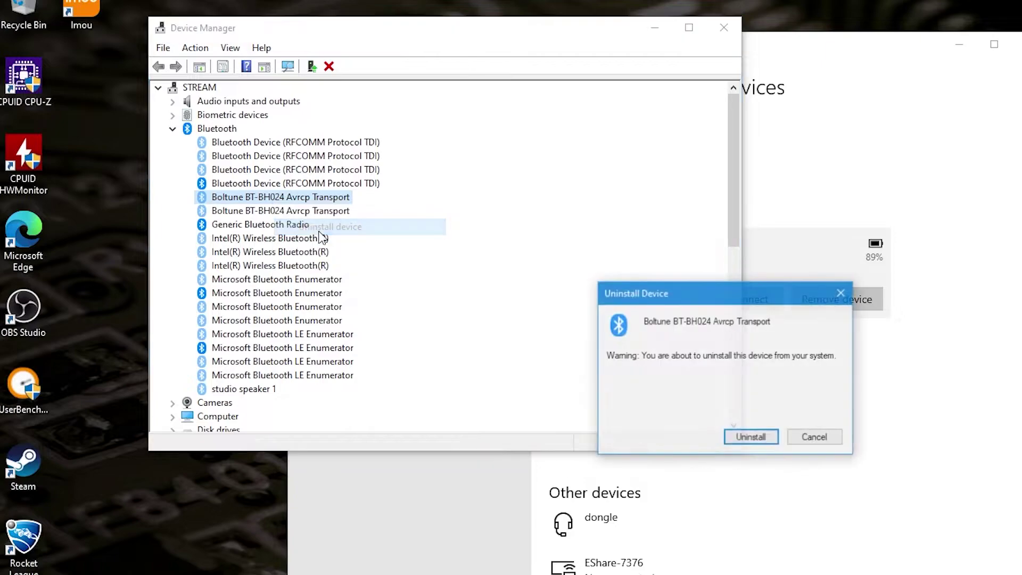
{"action": "left_click", "coordinate": [733, 432]}
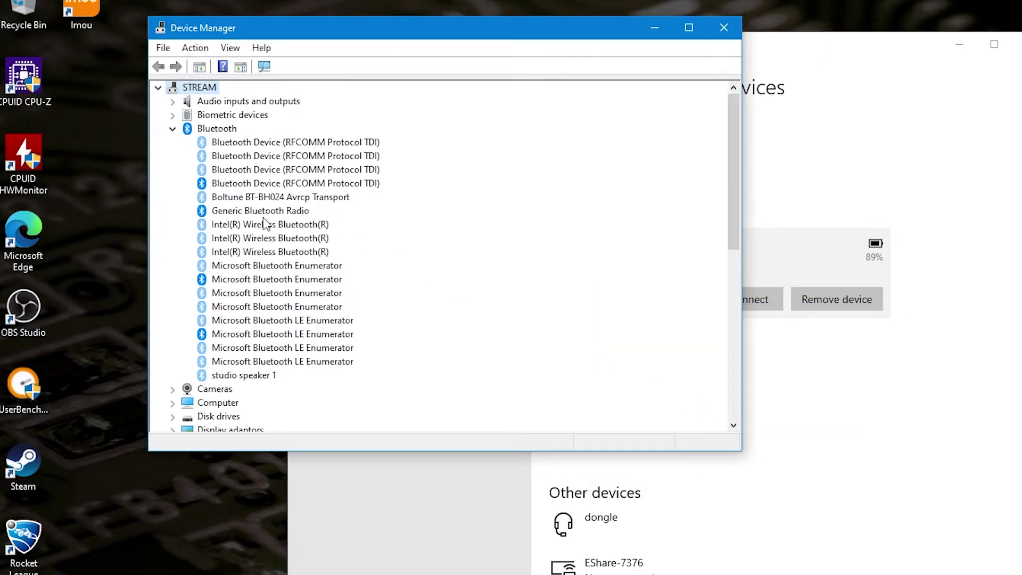
{"action": "right_click", "coordinate": [263, 201]}
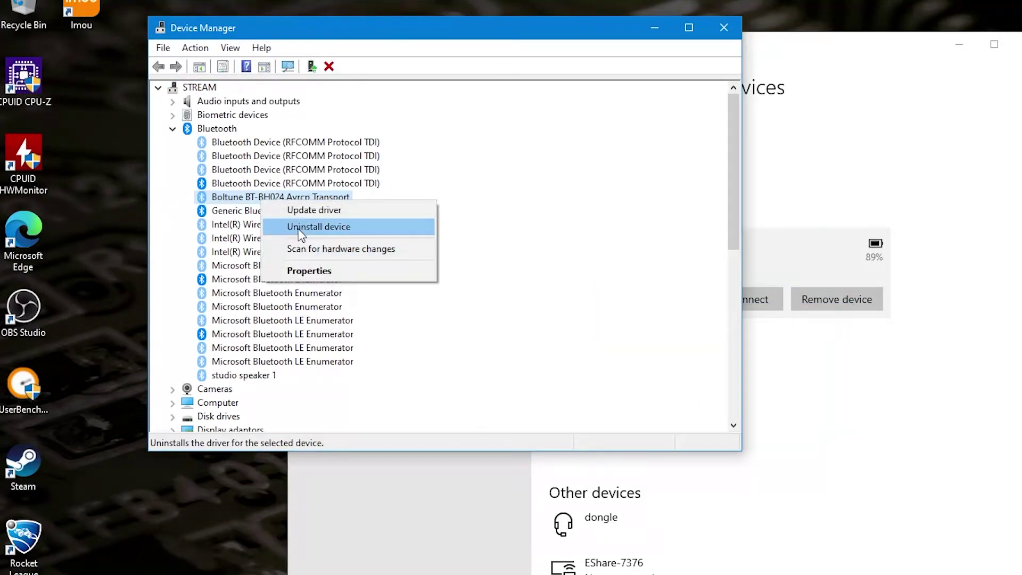
{"action": "left_click", "coordinate": [301, 228]}
{"action": "left_click", "coordinate": [740, 438]}
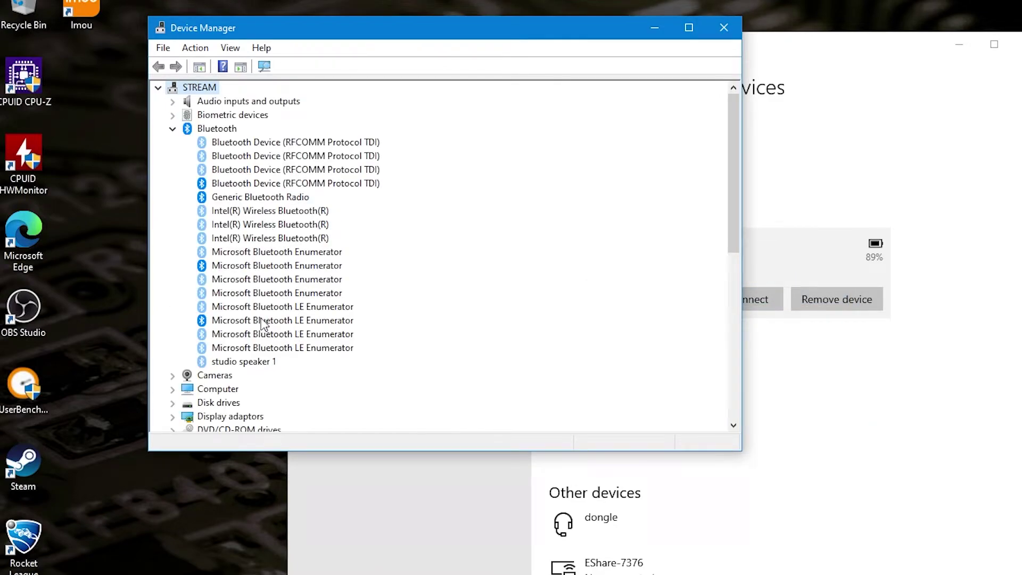
Uninstall the four RFCOMM Bluetooth Device entries.
{"action": "right_click", "coordinate": [248, 147]}
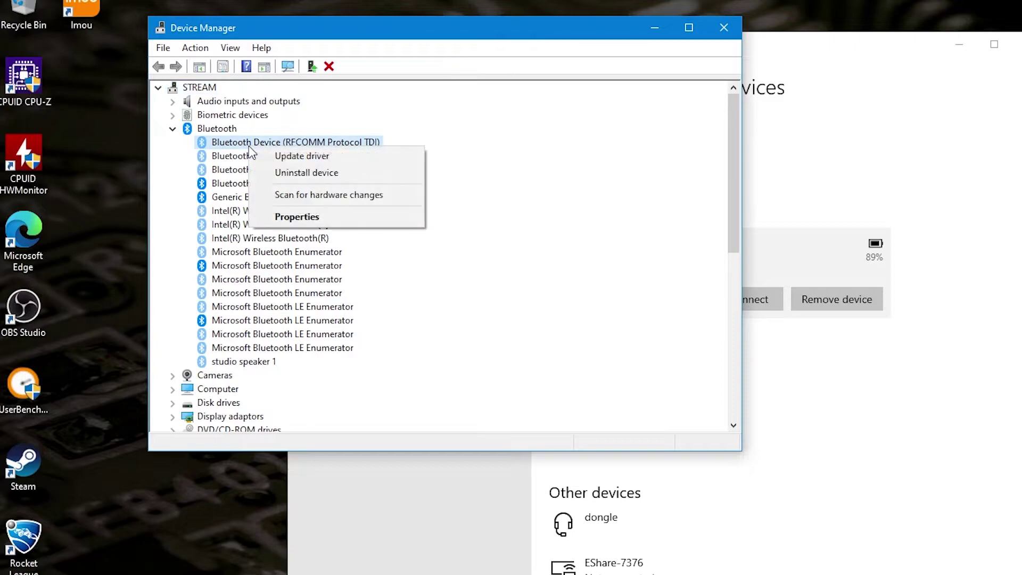
{"action": "left_click", "coordinate": [281, 171]}
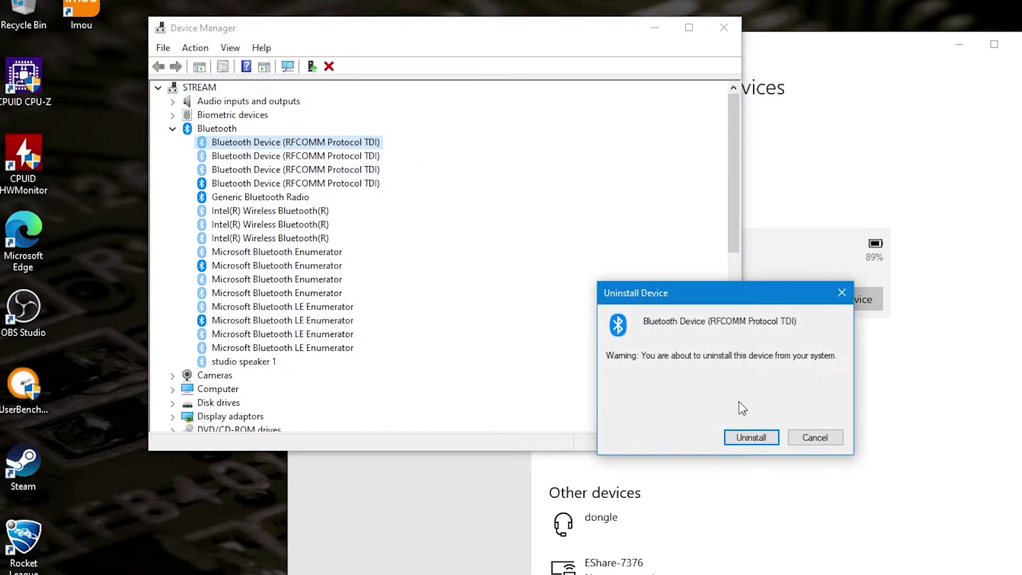
{"action": "left_click", "coordinate": [750, 435]}
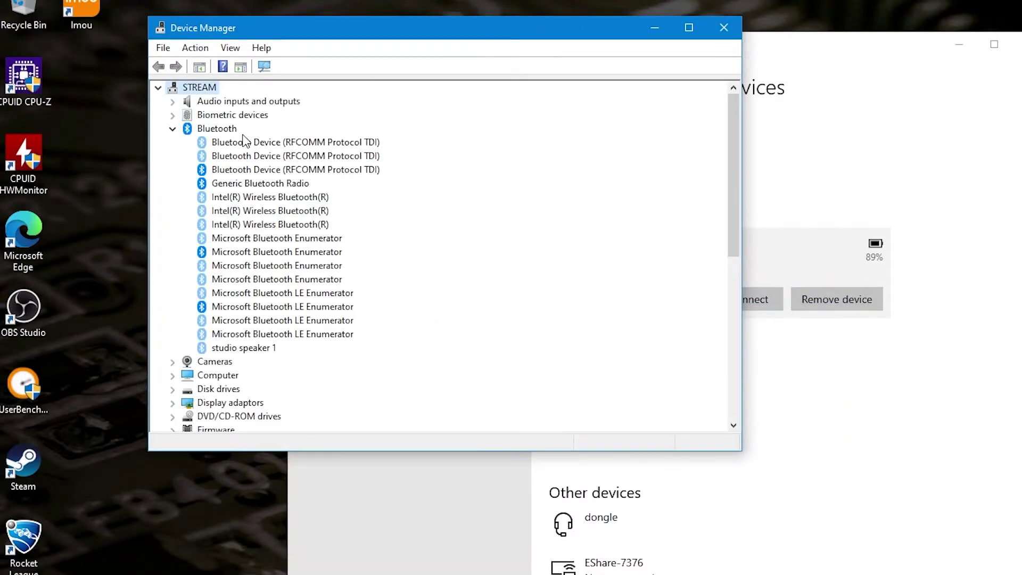
{"action": "left_click", "coordinate": [245, 141]}
{"action": "right_click", "coordinate": [244, 141]}
{"action": "left_click", "coordinate": [288, 168]}
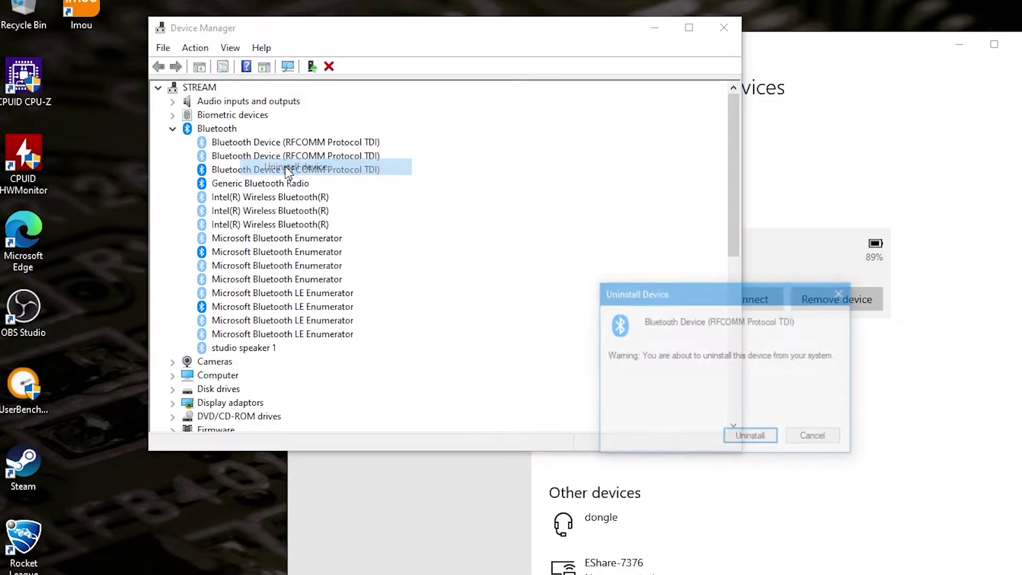
{"action": "left_click", "coordinate": [747, 439]}
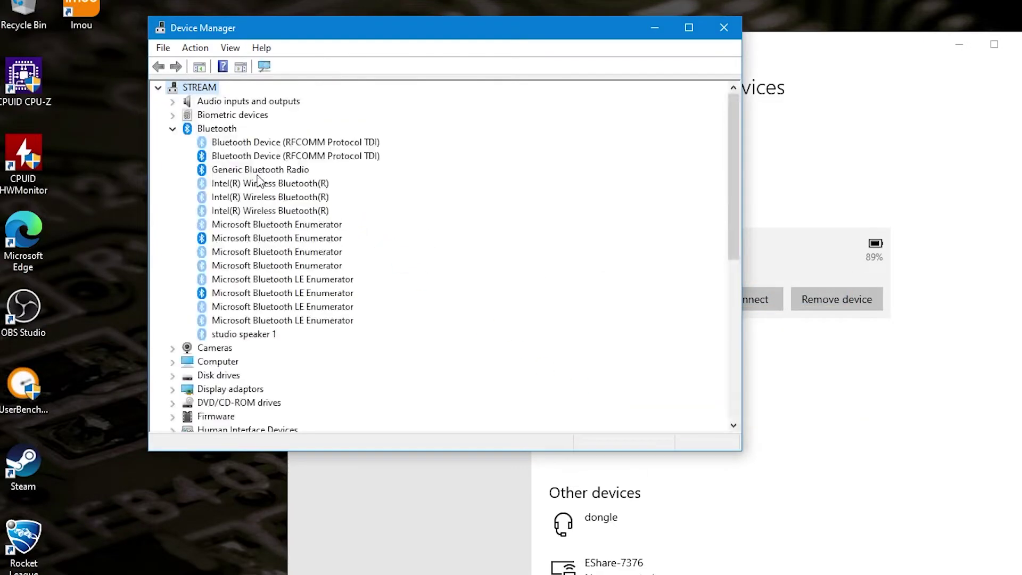
{"action": "right_click", "coordinate": [253, 143]}
{"action": "left_click", "coordinate": [290, 169]}
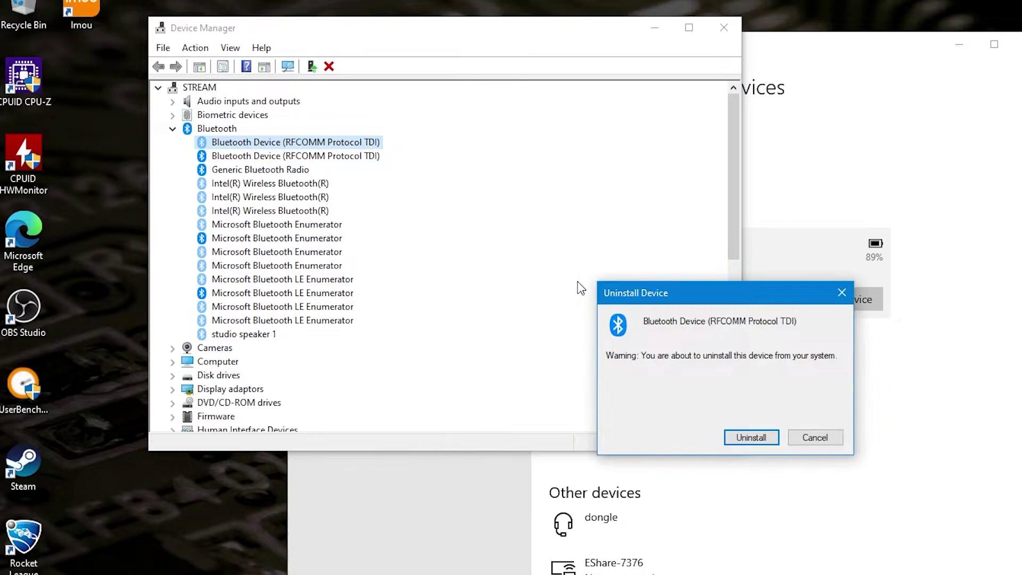
{"action": "left_click", "coordinate": [750, 438]}
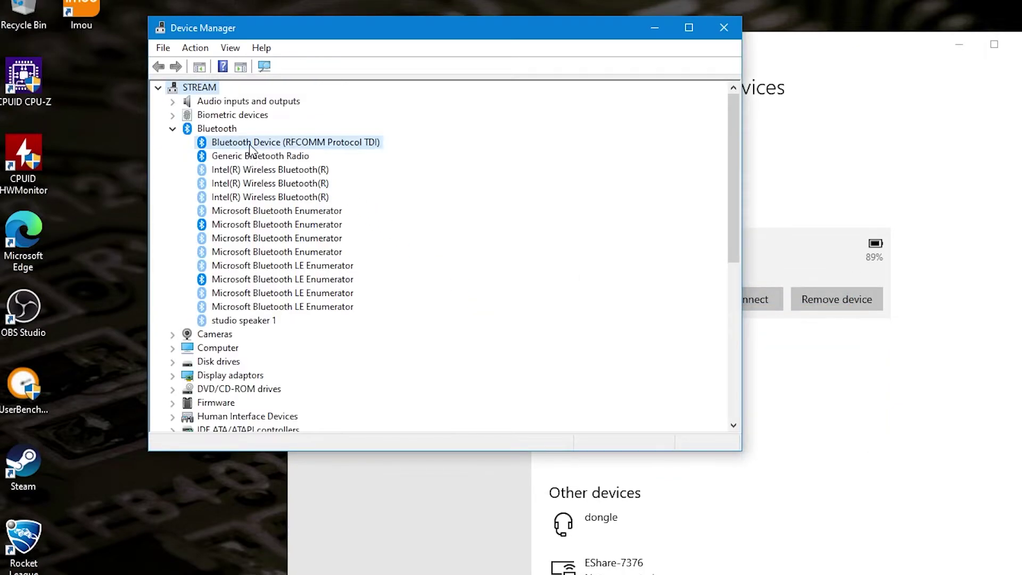
{"action": "right_click", "coordinate": [251, 144]}
{"action": "left_click", "coordinate": [286, 188]}
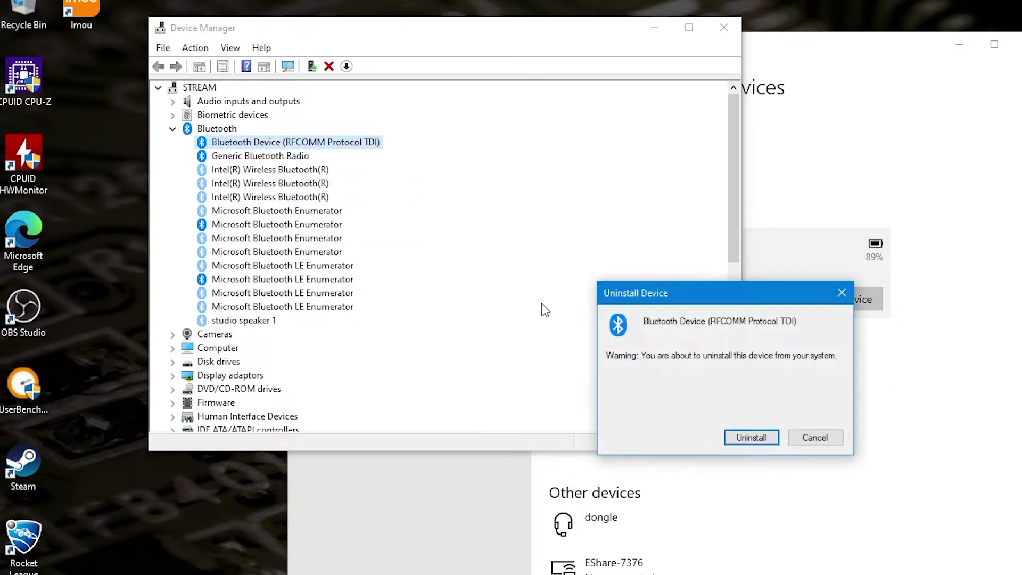
{"action": "left_click", "coordinate": [751, 438]}
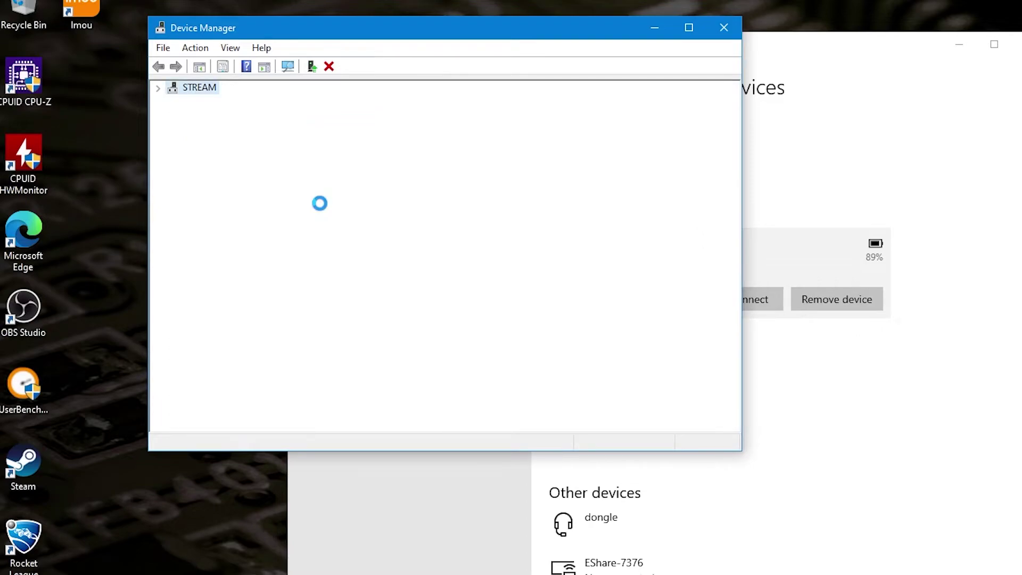
Uninstall Generic Bluetooth Radio and the three Intel Bluetooth adapters, deleting their driver software.
{"action": "right_click", "coordinate": [266, 143]}
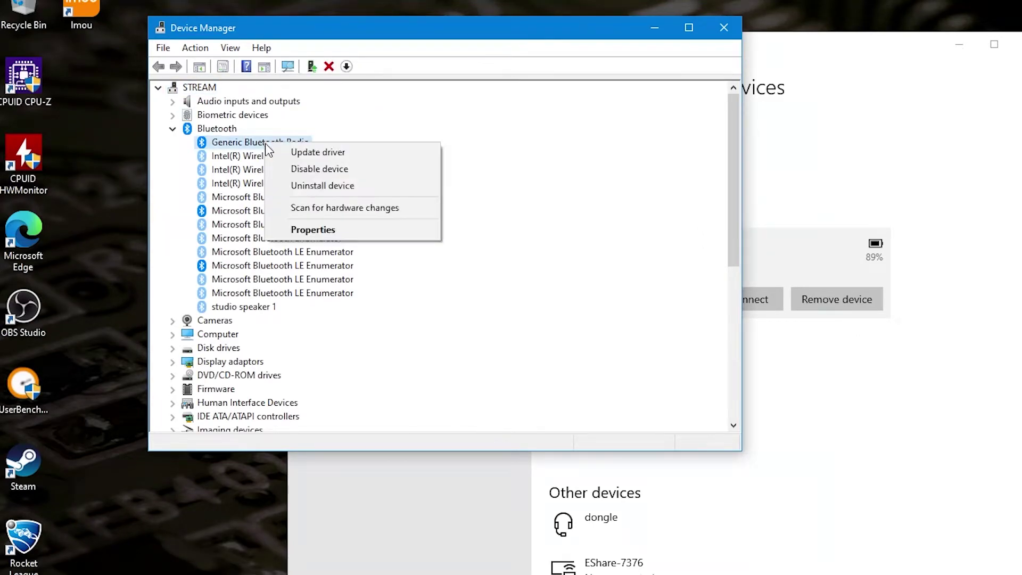
{"action": "left_click", "coordinate": [309, 186]}
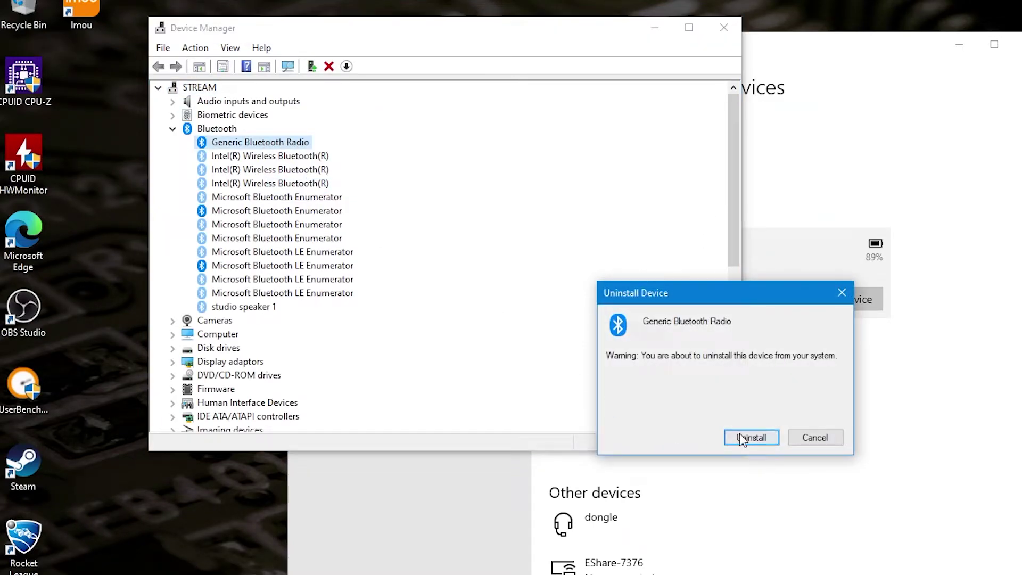
{"action": "left_click", "coordinate": [740, 436]}
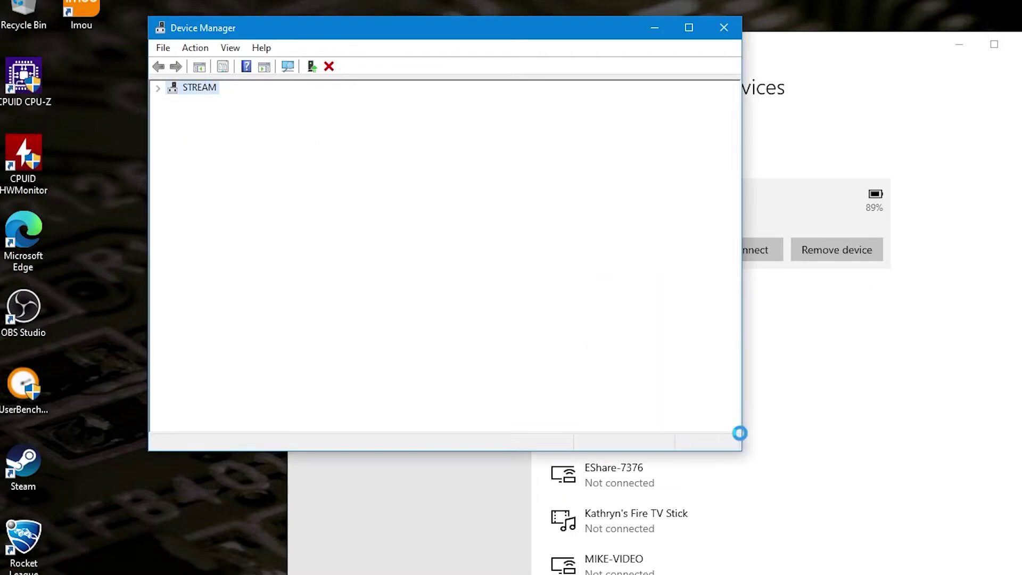
{"action": "right_click", "coordinate": [261, 145]}
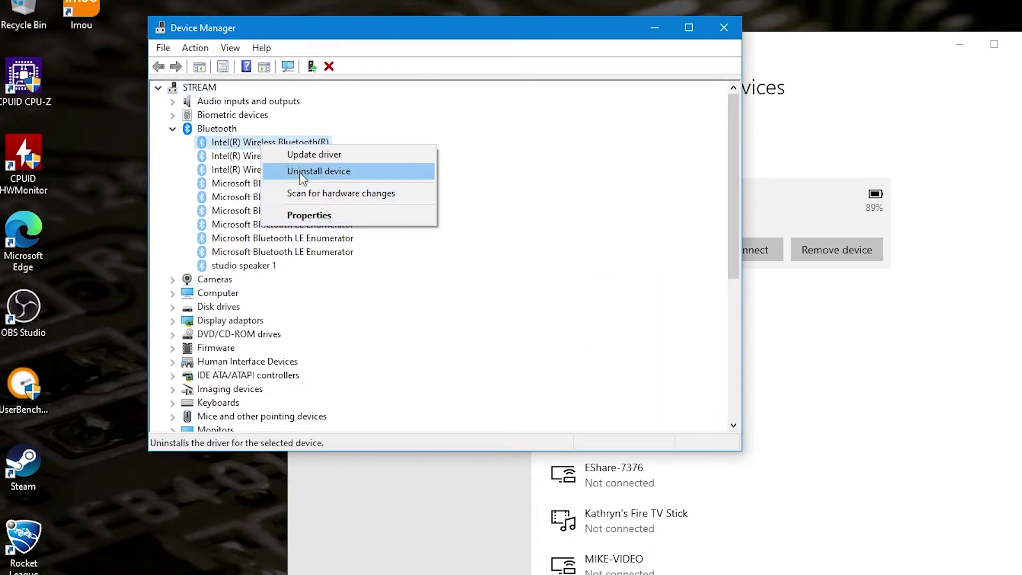
{"action": "left_click", "coordinate": [267, 170]}
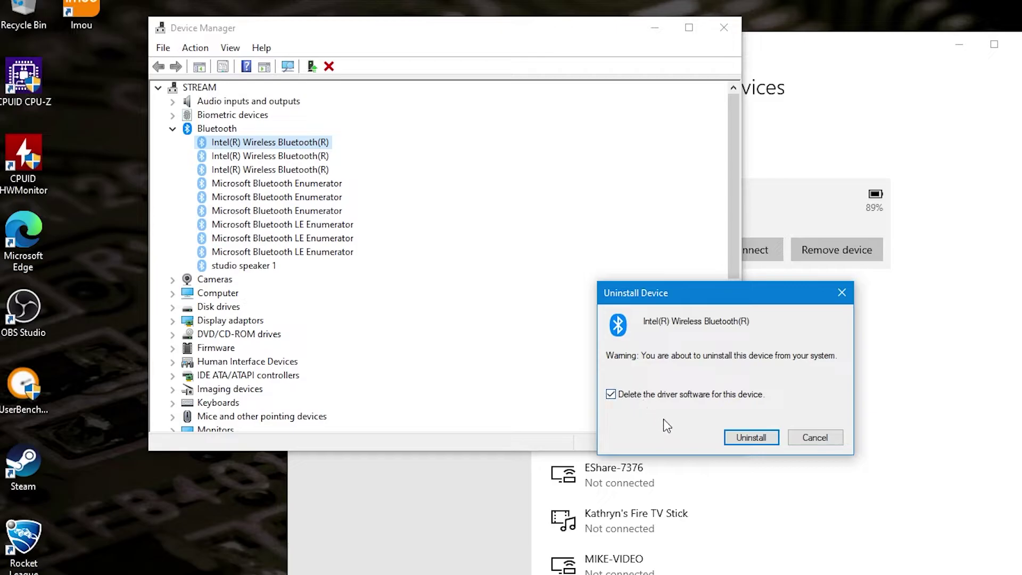
{"action": "left_click", "coordinate": [626, 398]}
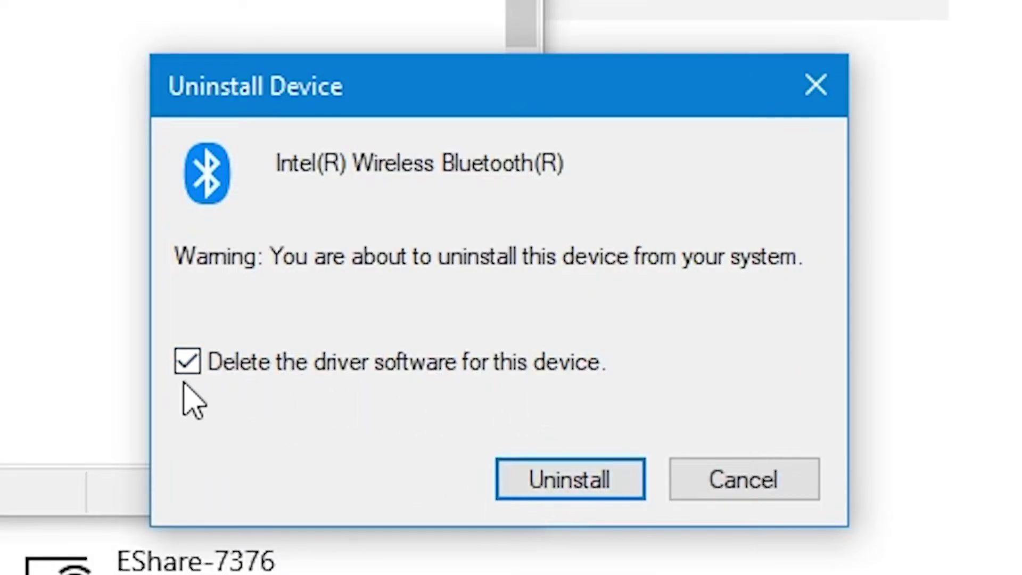
{"action": "left_click", "coordinate": [548, 484]}
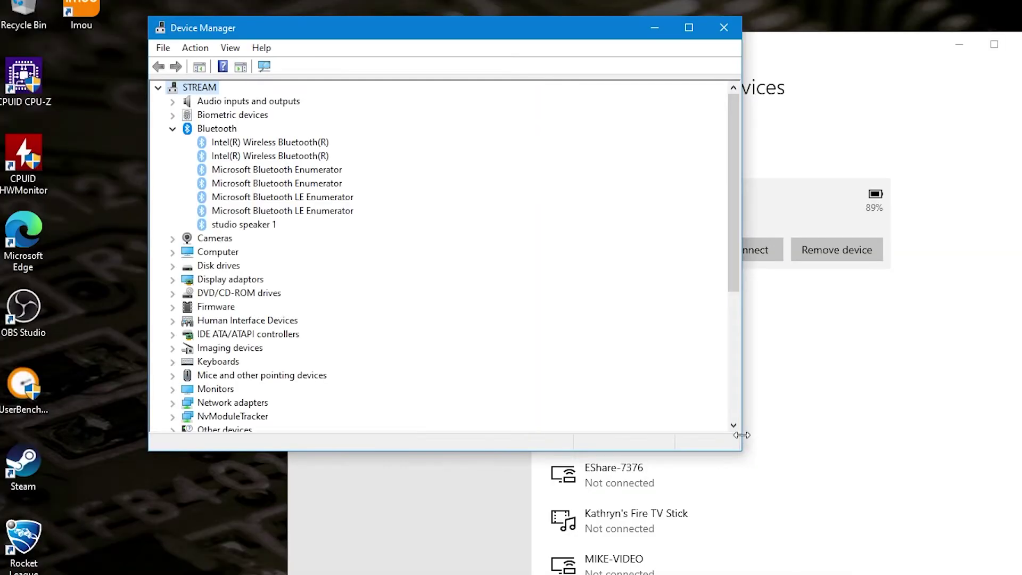
{"action": "right_click", "coordinate": [257, 141]}
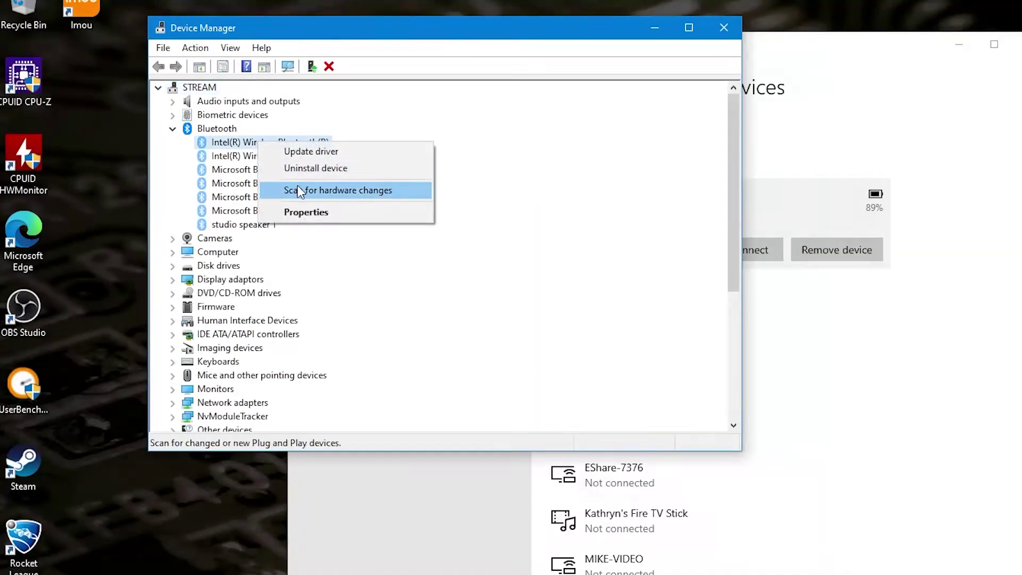
{"action": "left_click", "coordinate": [274, 167]}
{"action": "left_click", "coordinate": [610, 394]}
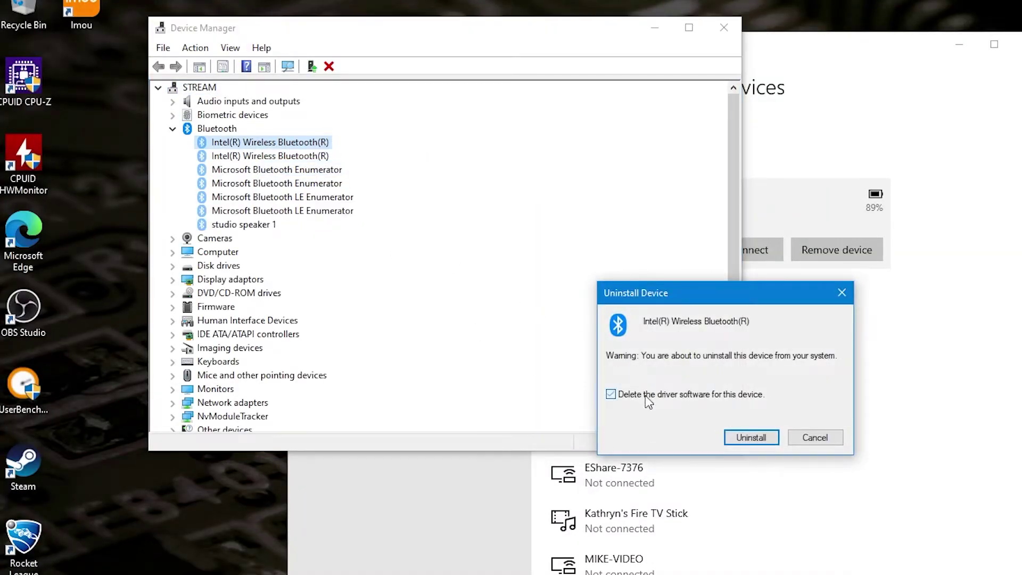
{"action": "left_click", "coordinate": [751, 437]}
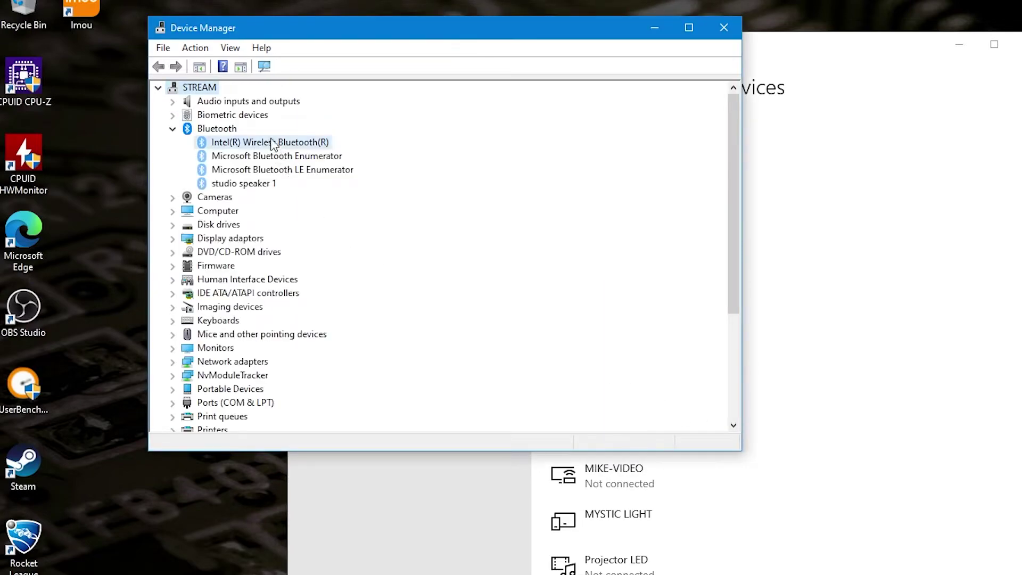
{"action": "right_click", "coordinate": [272, 140]}
{"action": "left_click", "coordinate": [311, 166]}
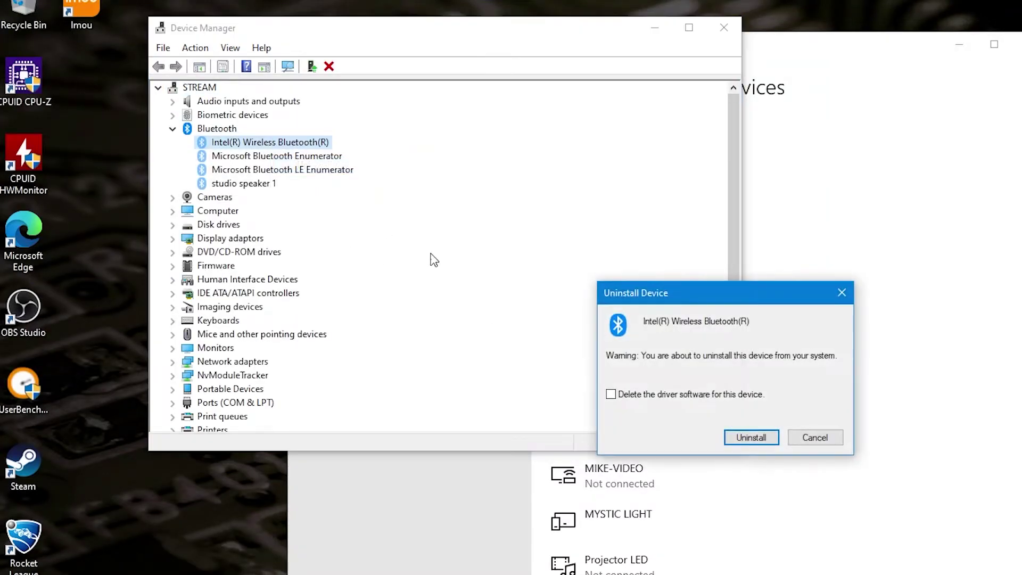
{"action": "left_click", "coordinate": [661, 396]}
{"action": "left_click", "coordinate": [732, 438]}
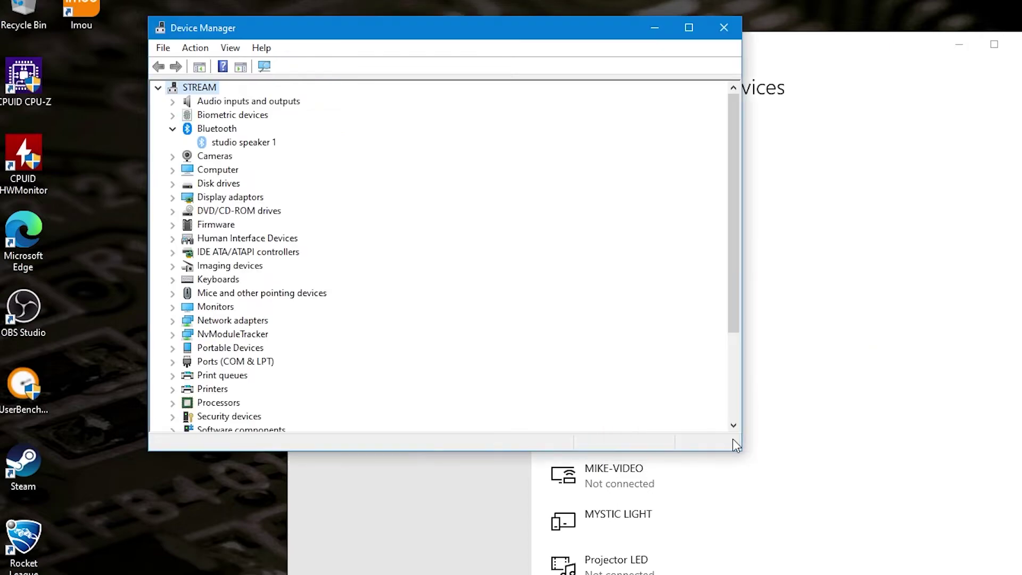
Uninstall studio speaker 1, the last Bluetooth entry.
{"action": "left_click", "coordinate": [235, 148]}
{"action": "right_click", "coordinate": [235, 148]}
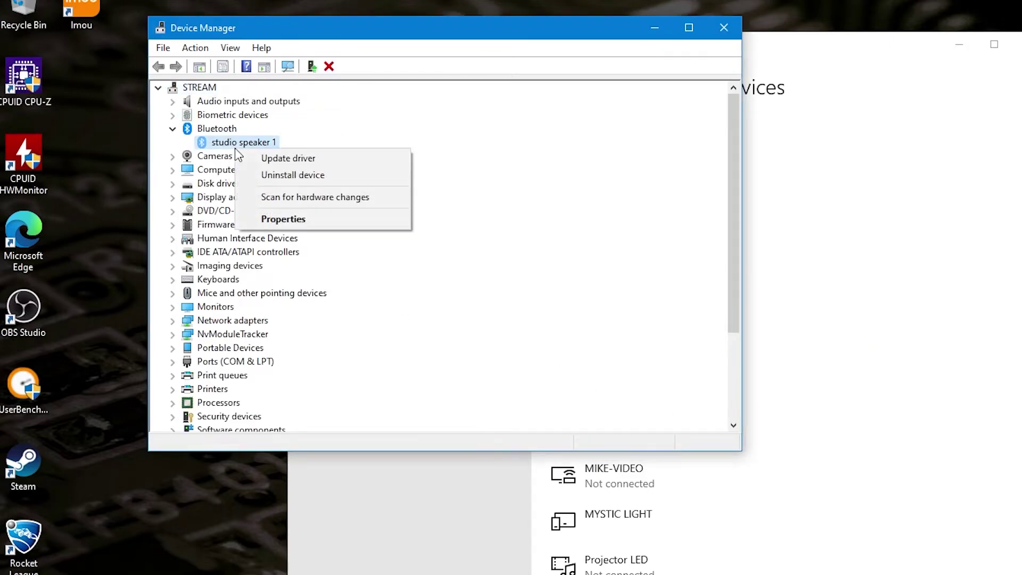
{"action": "left_click", "coordinate": [288, 175]}
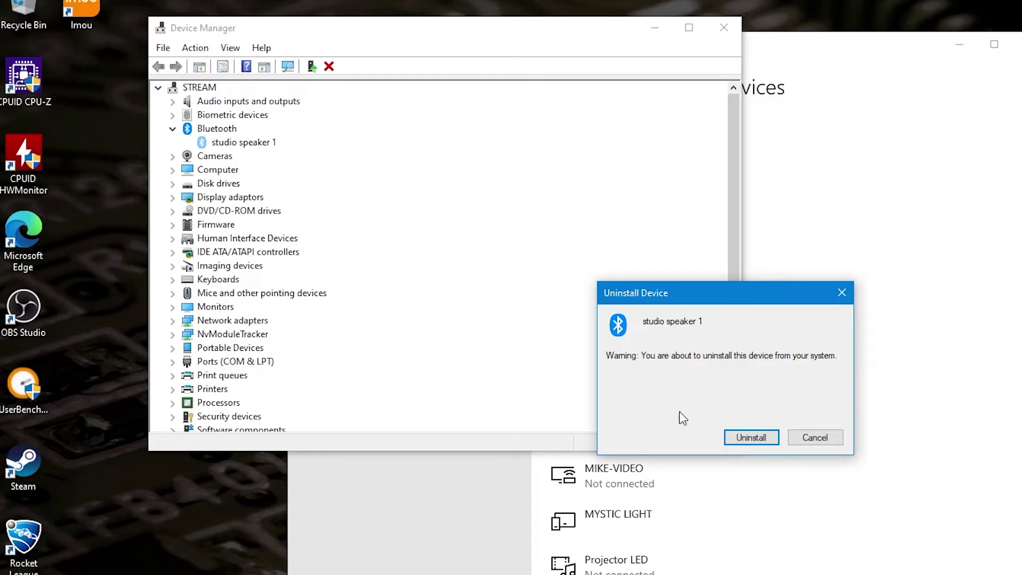
{"action": "left_click", "coordinate": [749, 437]}
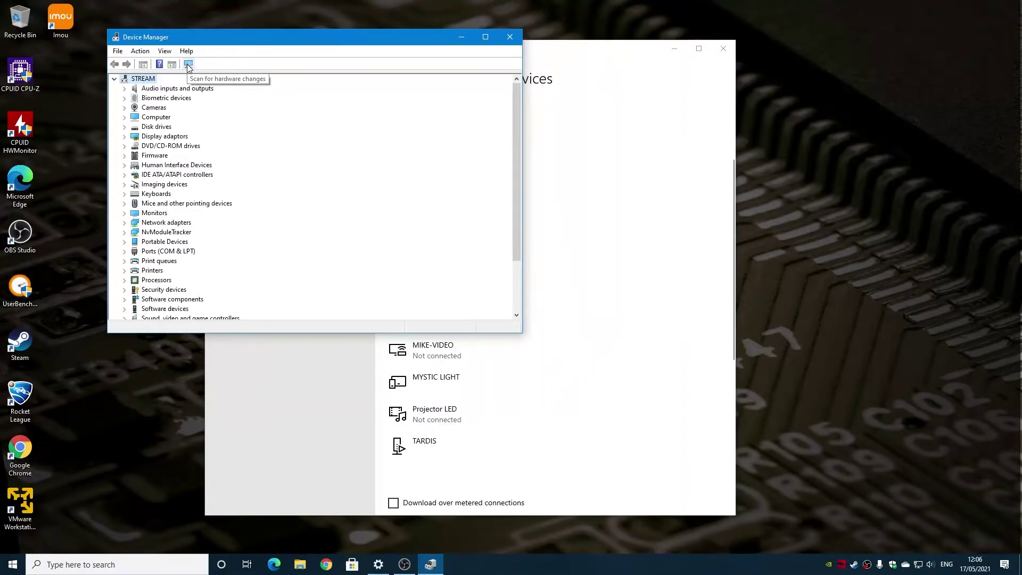
Check that Settings lists no Bluetooth audio devices, then close Settings.
{"action": "left_click", "coordinate": [721, 329]}
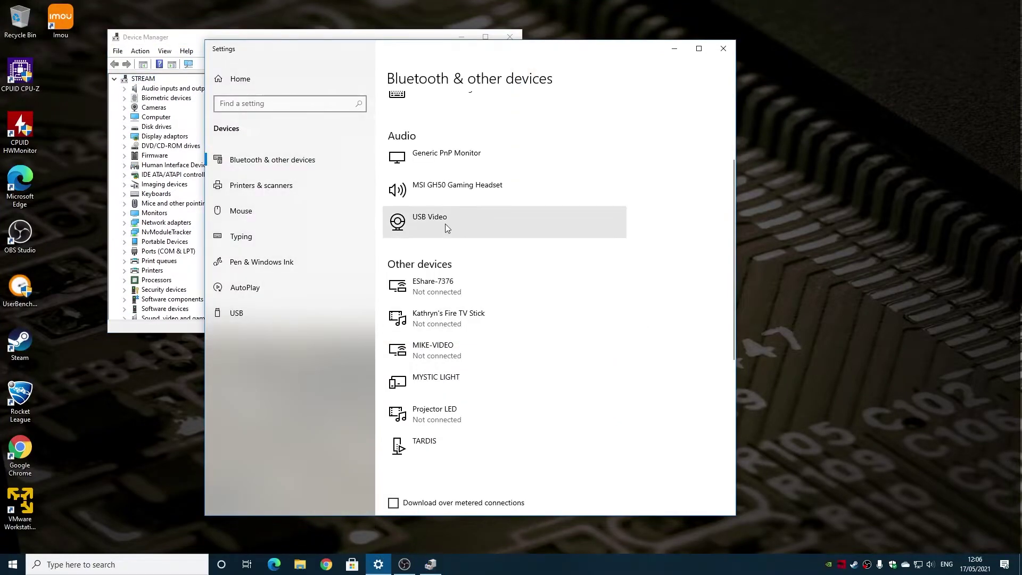
{"action": "scroll", "coordinate": [497, 299], "scroll_direction": "up", "scroll_amount": 3}
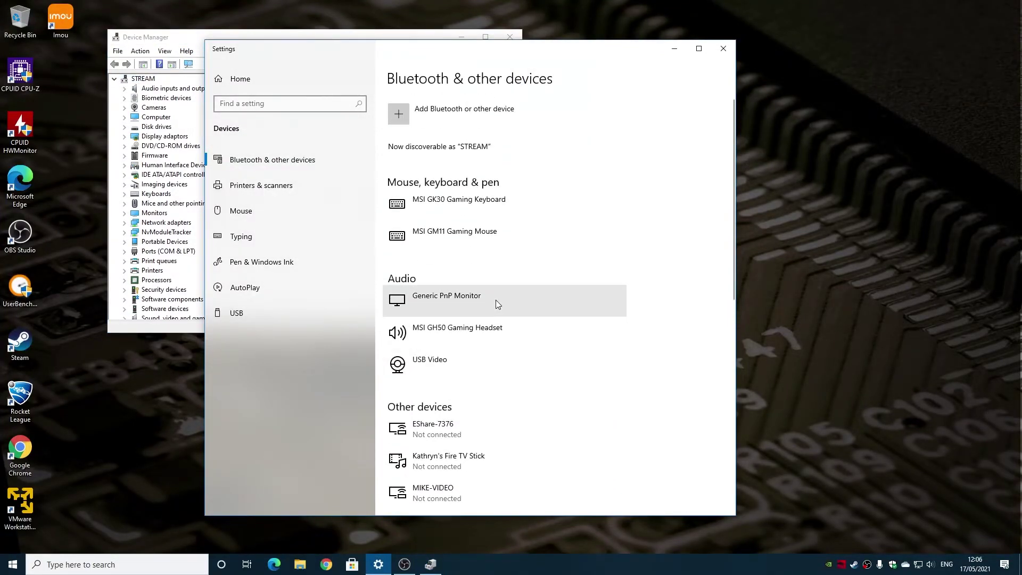
{"action": "scroll", "coordinate": [499, 301], "scroll_direction": "down", "scroll_amount": 5}
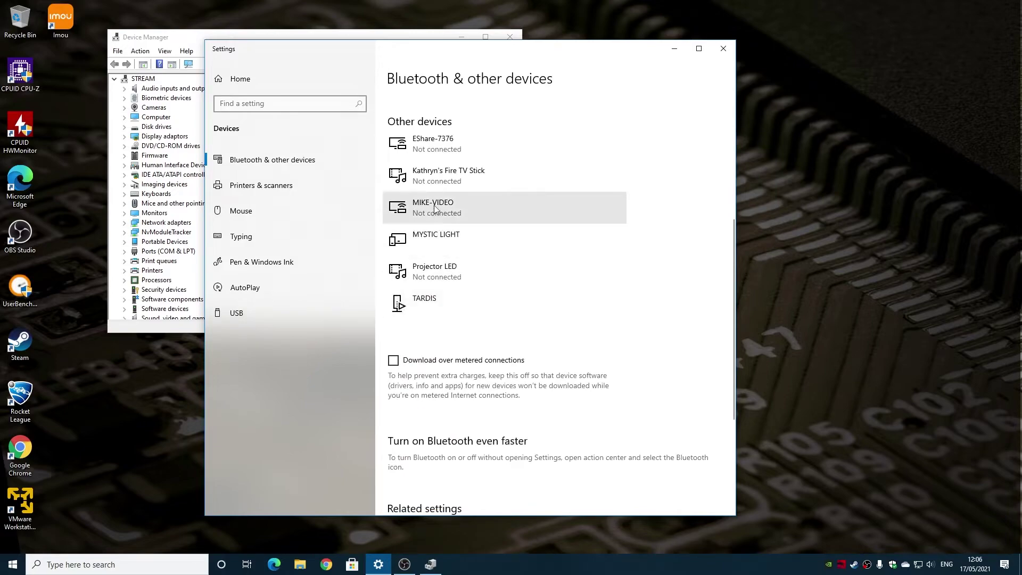
{"action": "scroll", "coordinate": [439, 260], "scroll_direction": "up", "scroll_amount": 4}
{"action": "scroll", "coordinate": [439, 261], "scroll_direction": "up", "scroll_amount": 3}
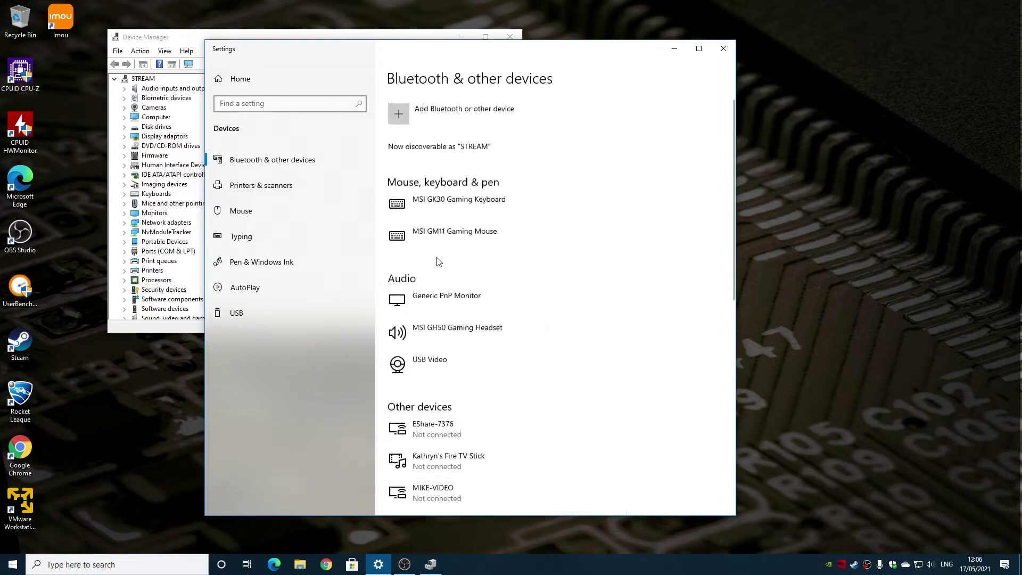
{"action": "left_click", "coordinate": [723, 48]}
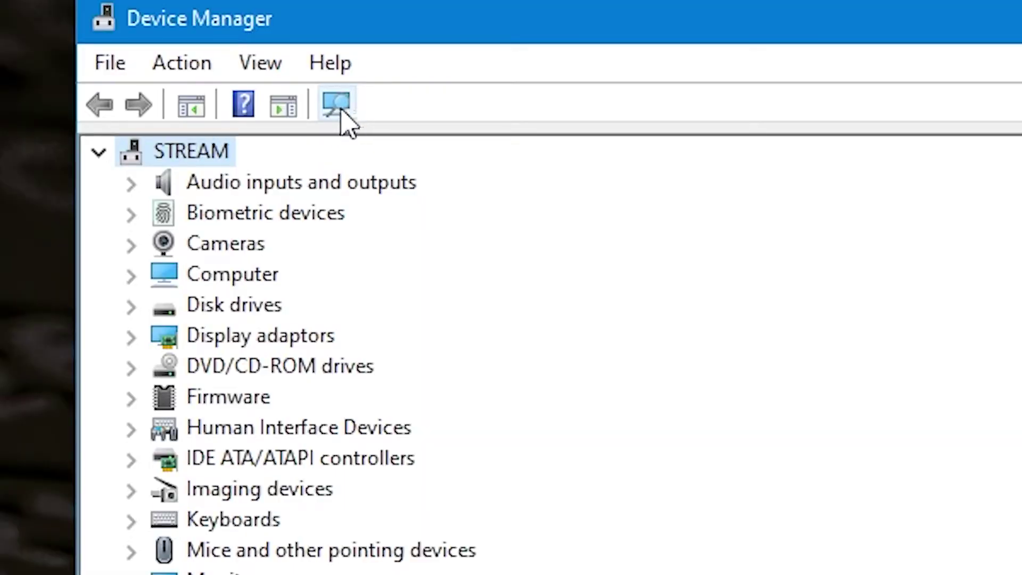
Scan for hardware changes, confirm Bluetooth returns with four devices, and close Device Manager.
{"action": "left_click", "coordinate": [187, 64]}
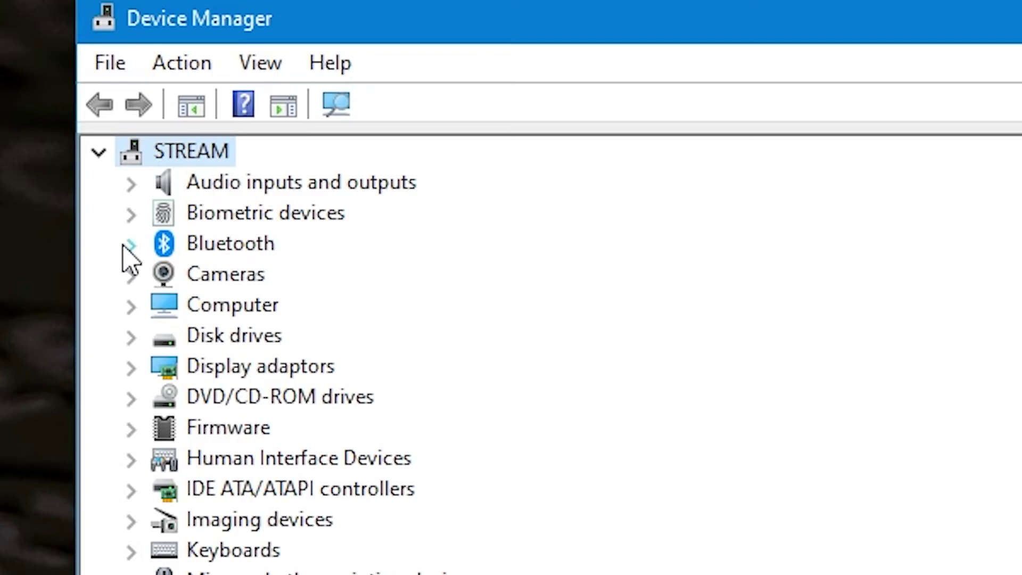
{"action": "left_click", "coordinate": [131, 245]}
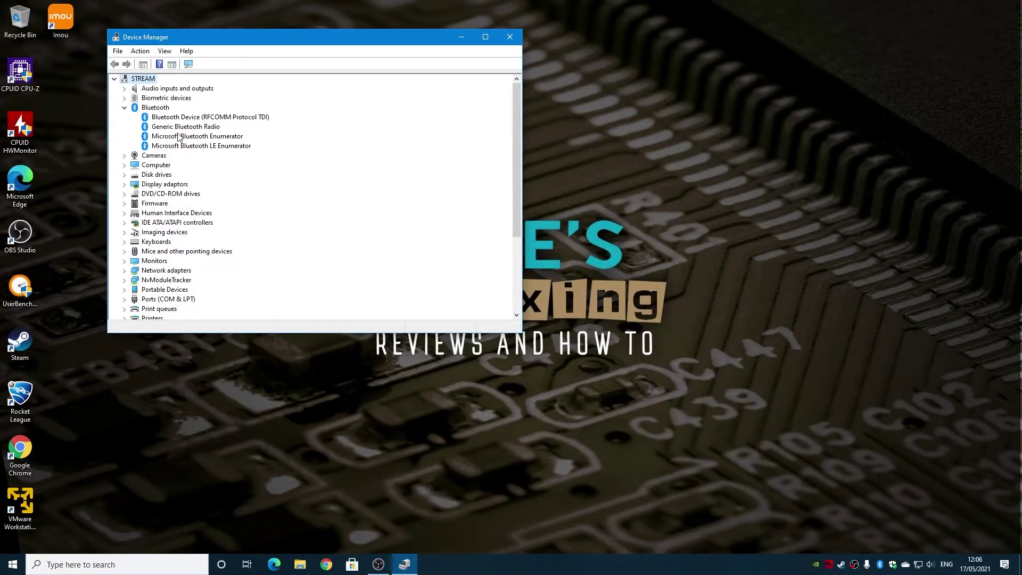
{"action": "left_click", "coordinate": [509, 37]}
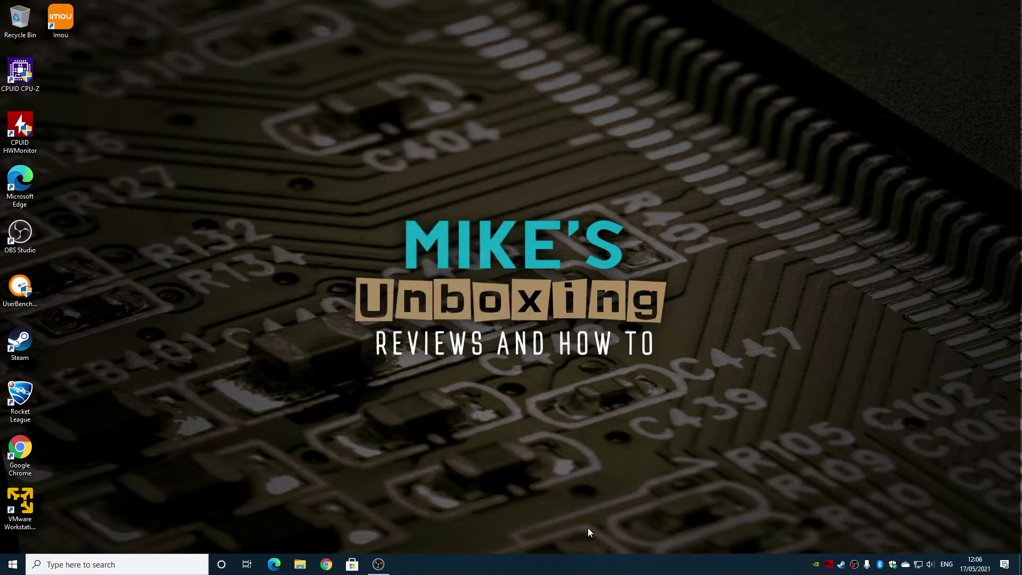
Reopen Bluetooth & other devices and confirm no Boltune or Ditoo entries remain under Audio.
{"action": "double_click", "coordinate": [880, 565]}
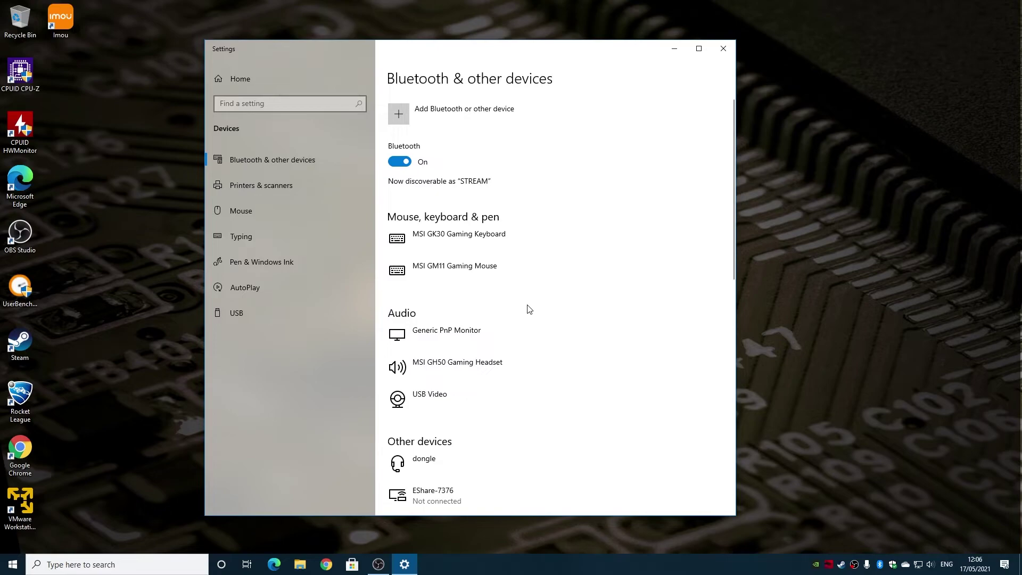
{"action": "scroll", "coordinate": [530, 310], "scroll_direction": "down", "scroll_amount": 3}
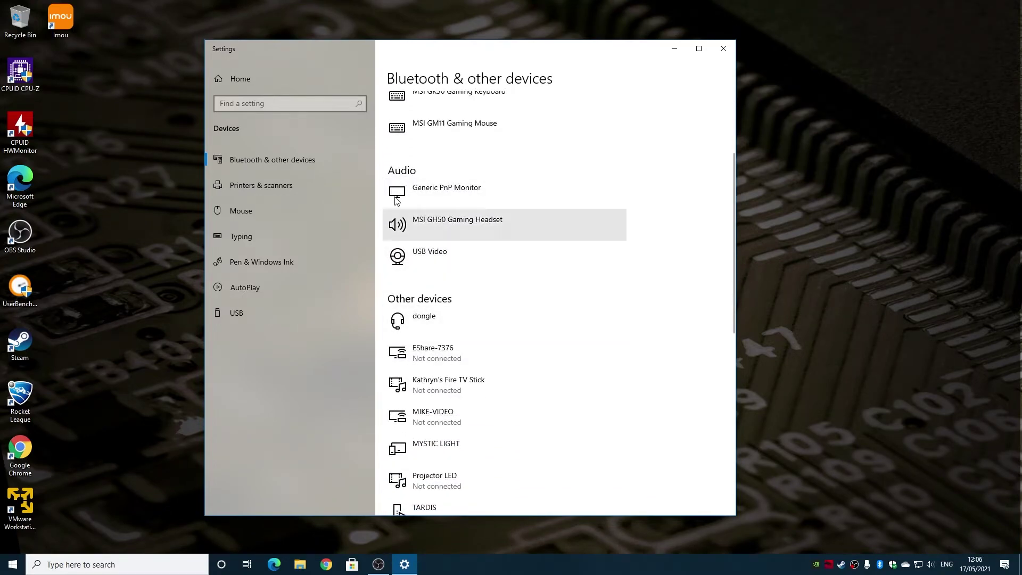